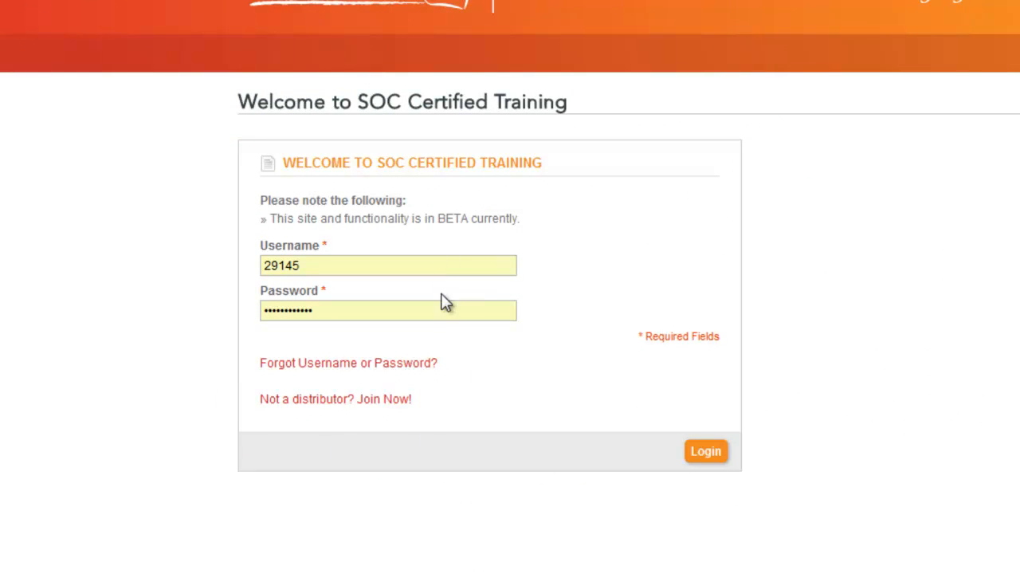
# Submit the trainer's login details to reach the My Events page.
pyautogui.click(705, 451)
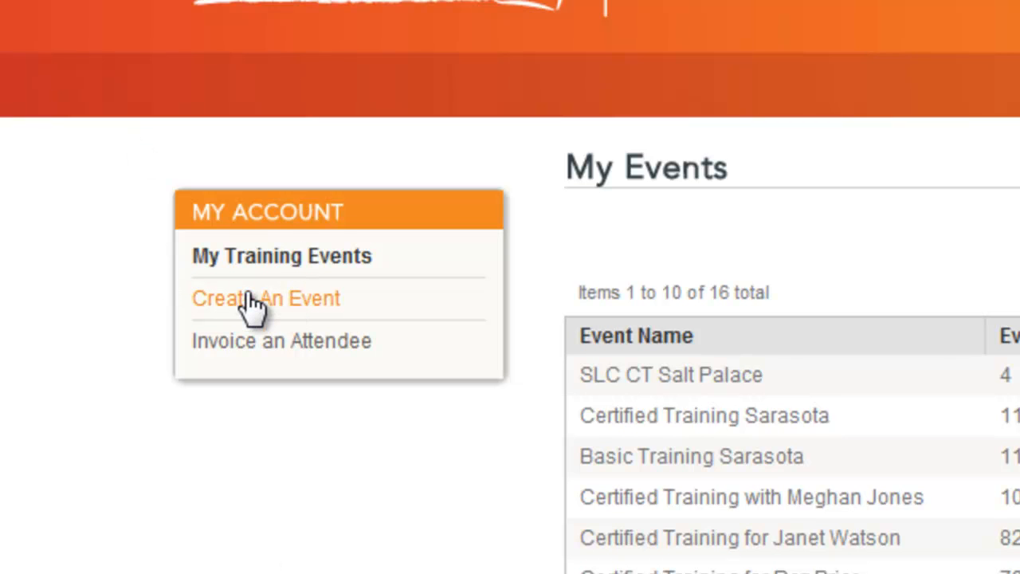
# Choose Create An Event from the My Account sidebar.
pyautogui.click(252, 300)
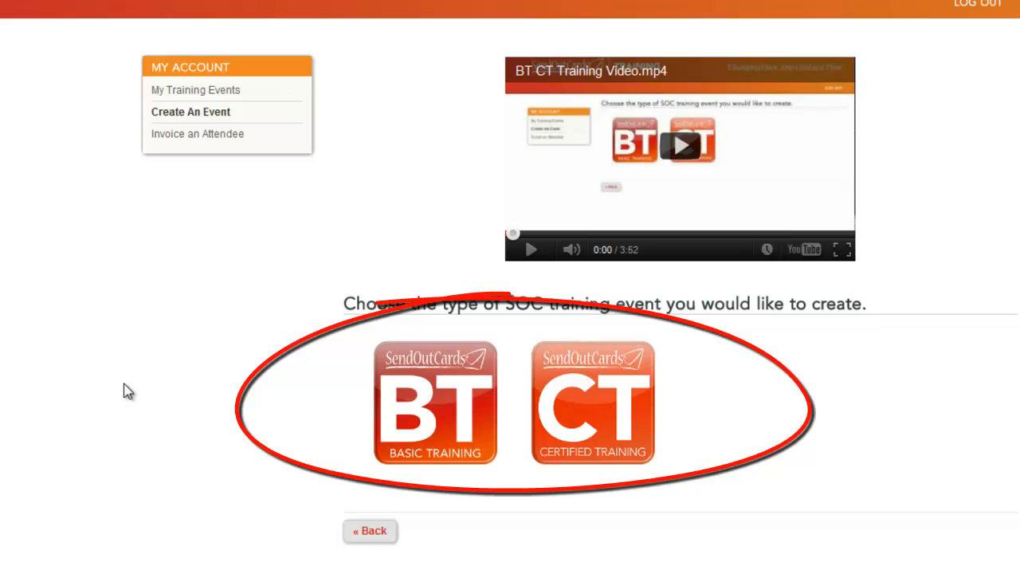
# Pick Basic Training (BT) to get a blank Create a New Event form.
pyautogui.click(444, 411)
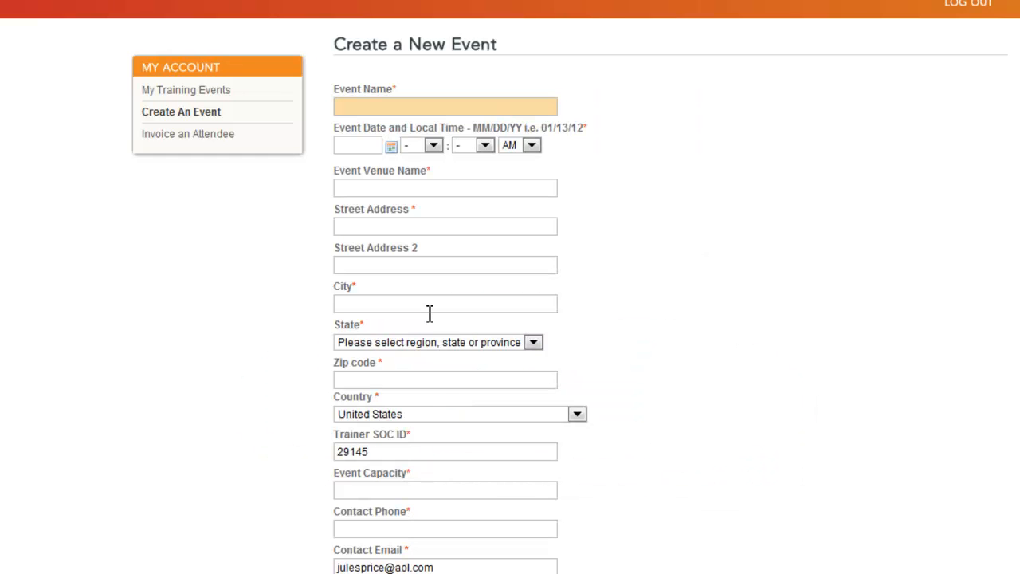
# Name the event 'Basic Training with' the trainer's name, dated 02/6/12 at 05:00 PM.
pyautogui.write('Asi')
pyautogui.press('BackSpace')
pyautogui.press('BackSpace')
pyautogui.press('BackSpace')
pyautogui.write('Basic Training wit')
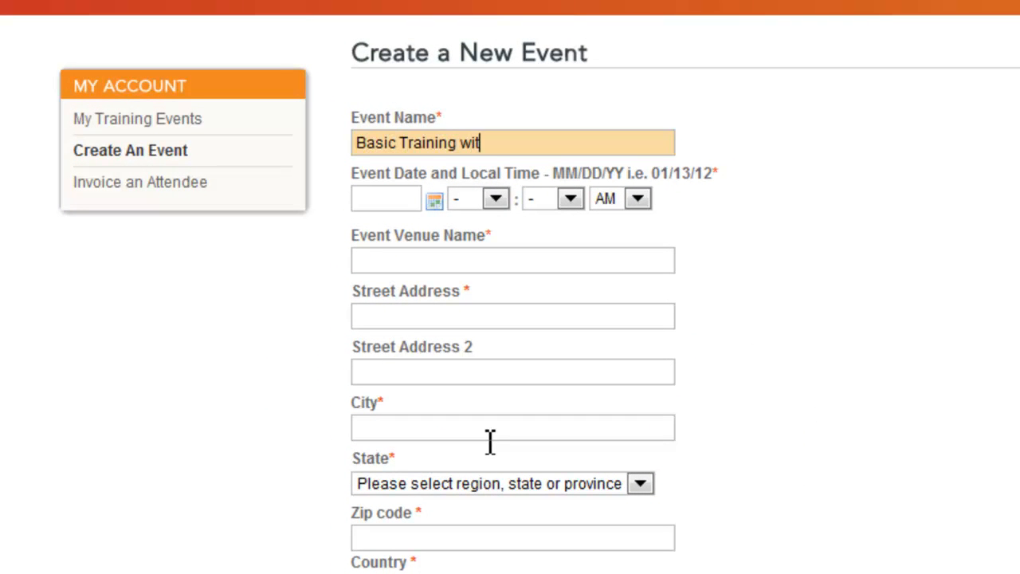
pyautogui.write('h John Smith')
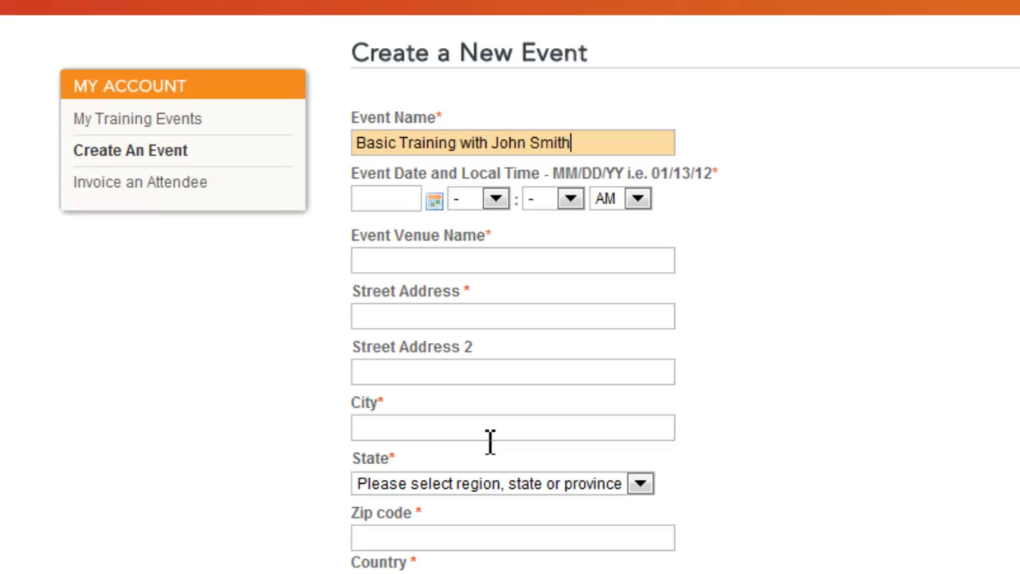
pyautogui.click(431, 202)
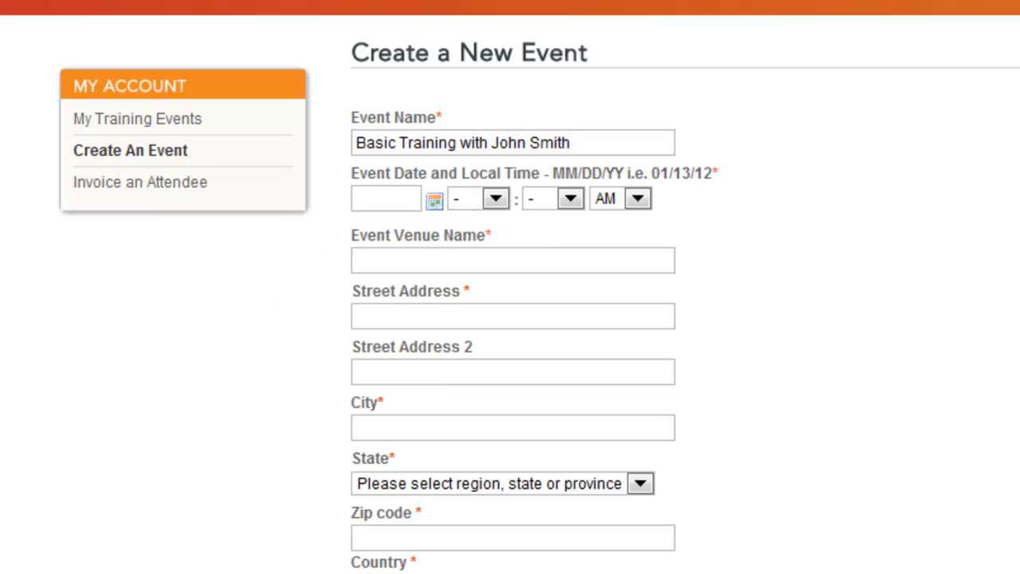
pyautogui.write('02/6/12')
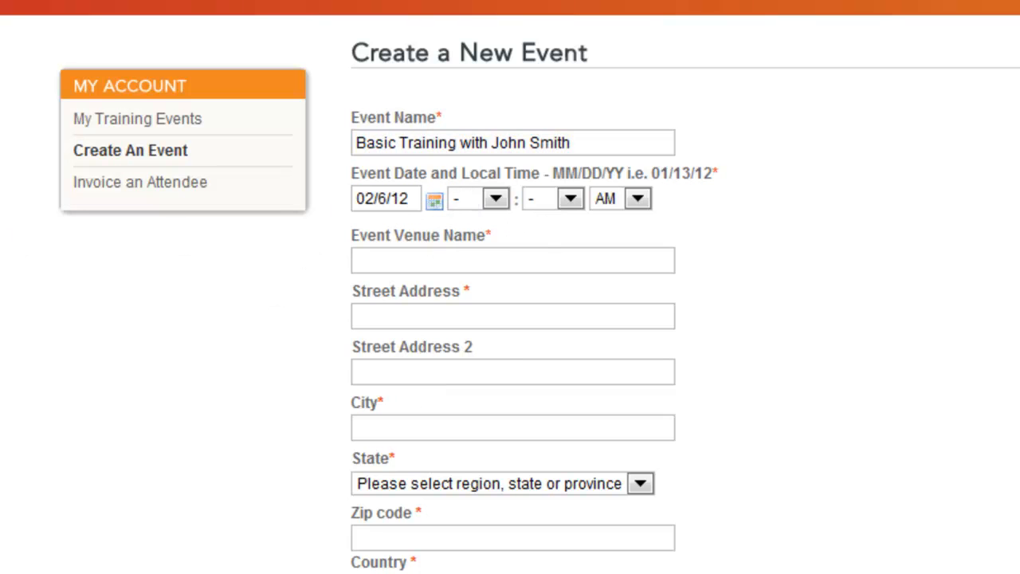
pyautogui.click(494, 199)
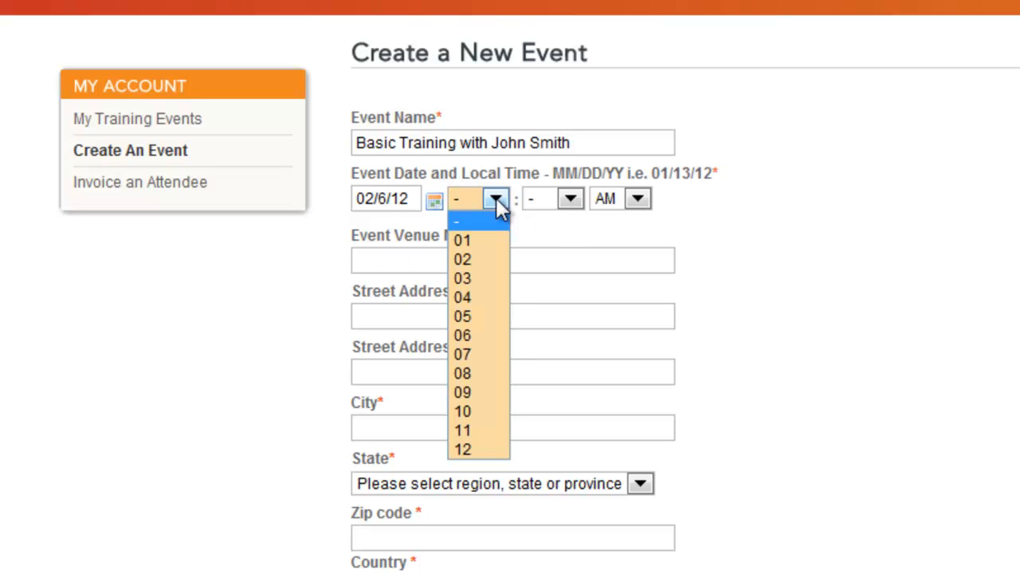
pyautogui.click(476, 315)
pyautogui.click(571, 203)
pyautogui.click(561, 236)
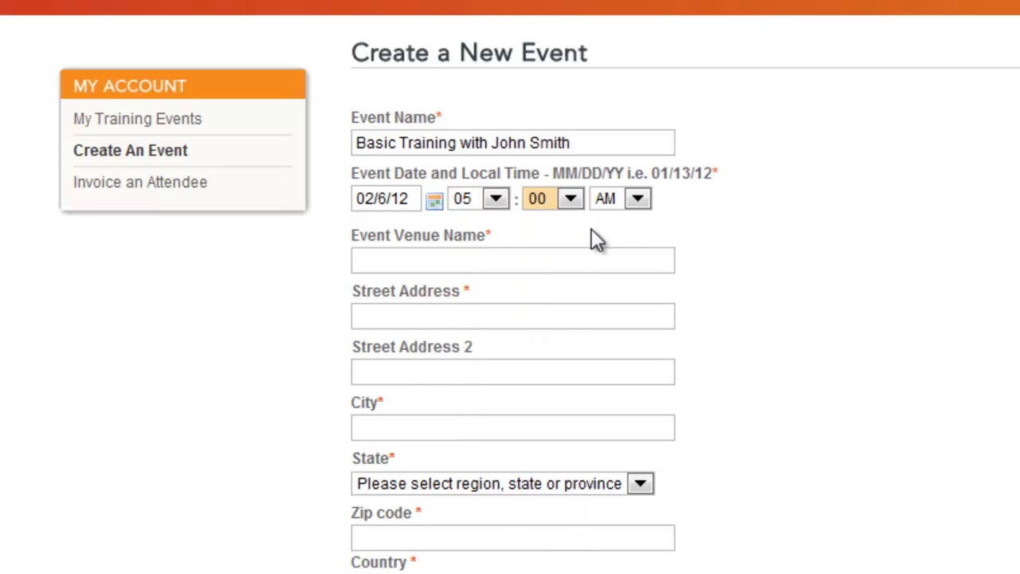
pyautogui.click(637, 199)
pyautogui.click(622, 241)
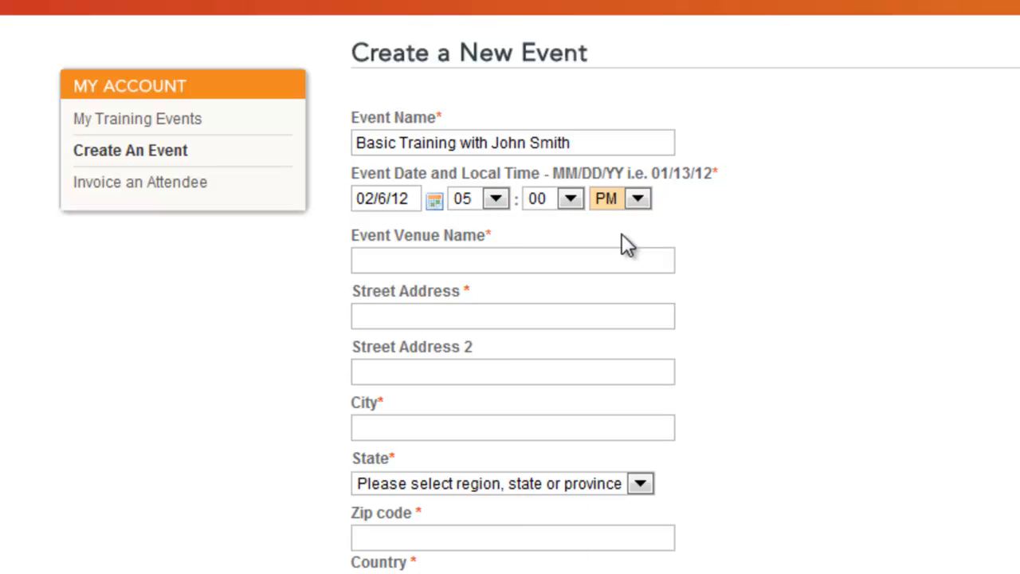
# Enter venue ComCenter at 9040 Lakewood Ranch, Sarasota, Florida.
pyautogui.click(492, 255)
pyautogui.write('Com')
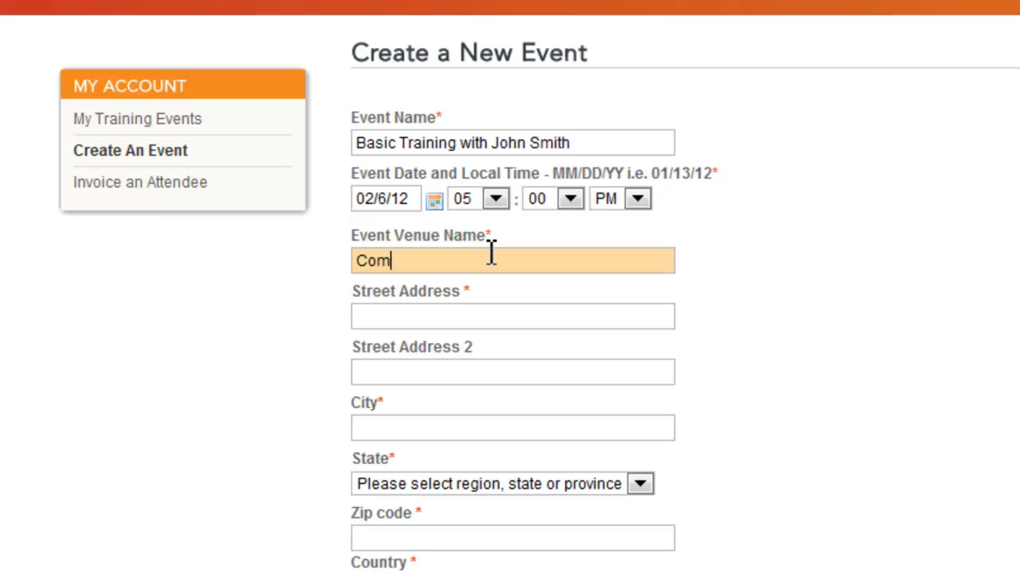
pyautogui.write('Center')
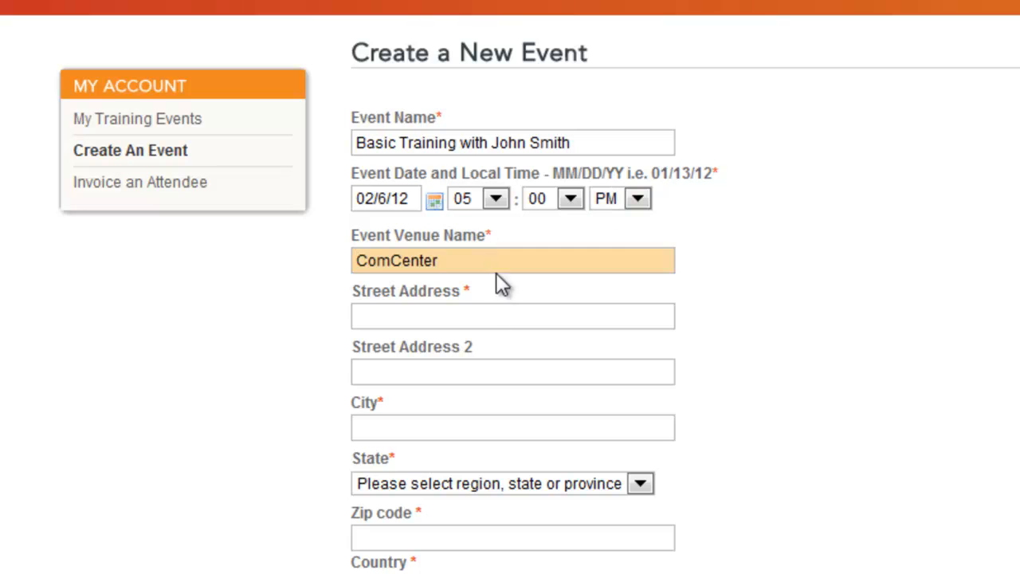
pyautogui.click(486, 313)
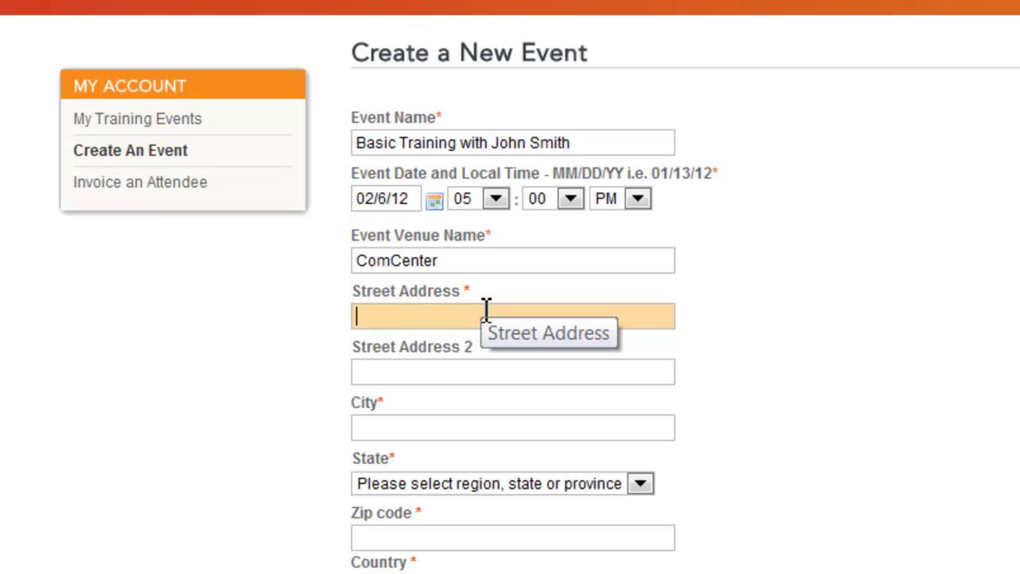
pyautogui.write('9040 Lakewood Ranch')
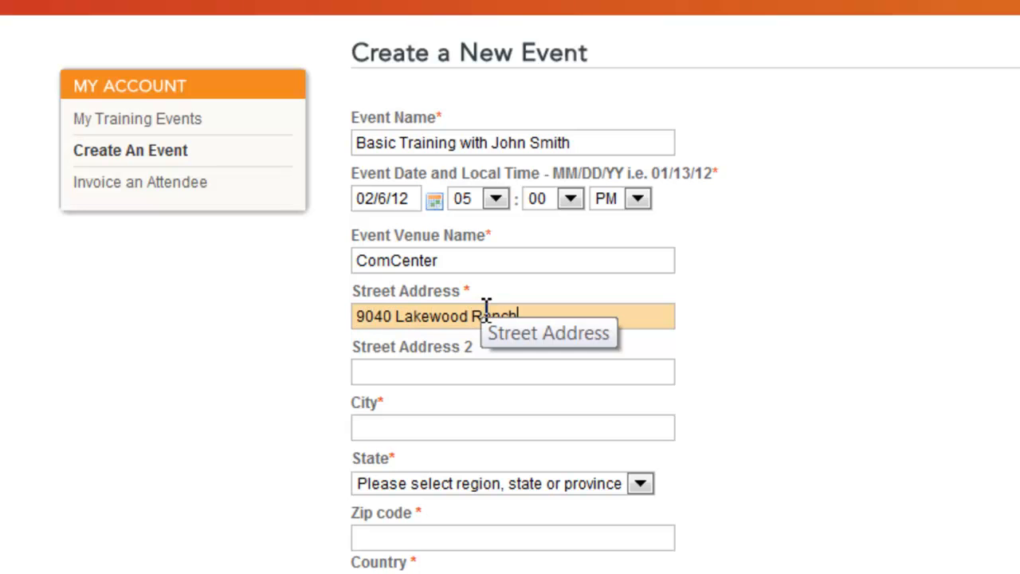
pyautogui.click(439, 436)
pyautogui.write('Sarasota')
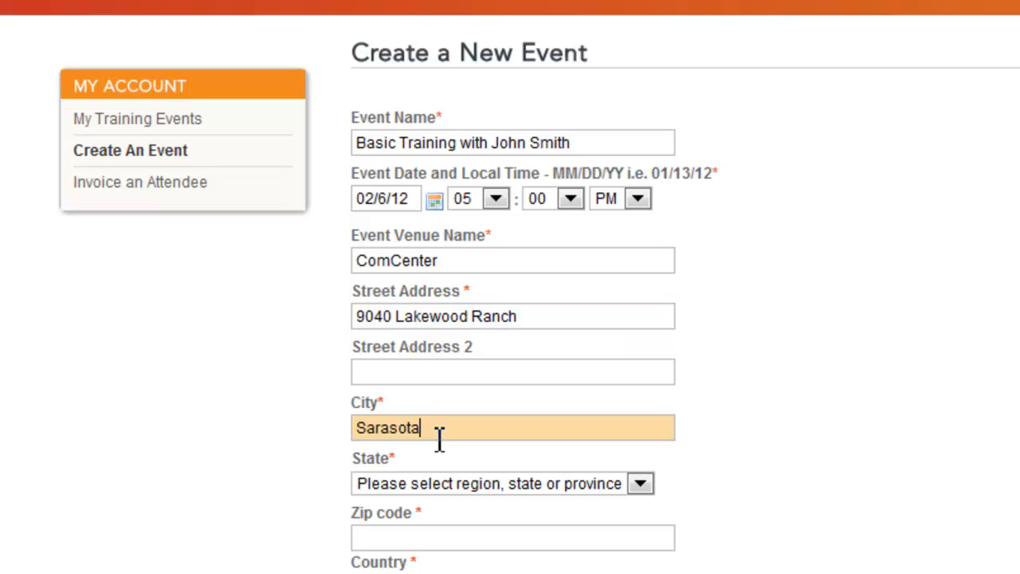
pyautogui.press('Tab')
pyautogui.press('f')
pyautogui.click(469, 487)
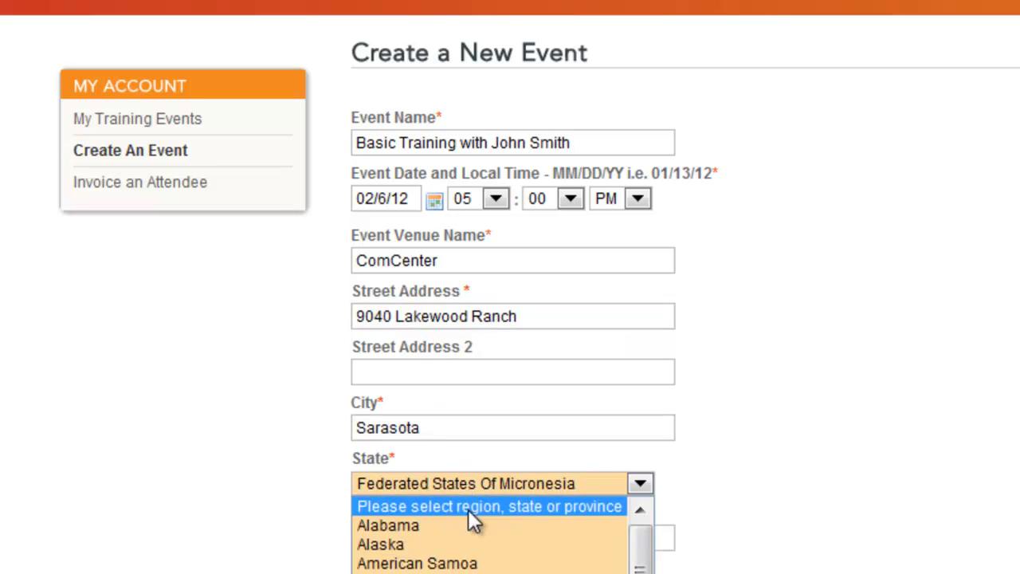
pyautogui.press('f')
pyautogui.press('Return')
pyautogui.click(420, 540)
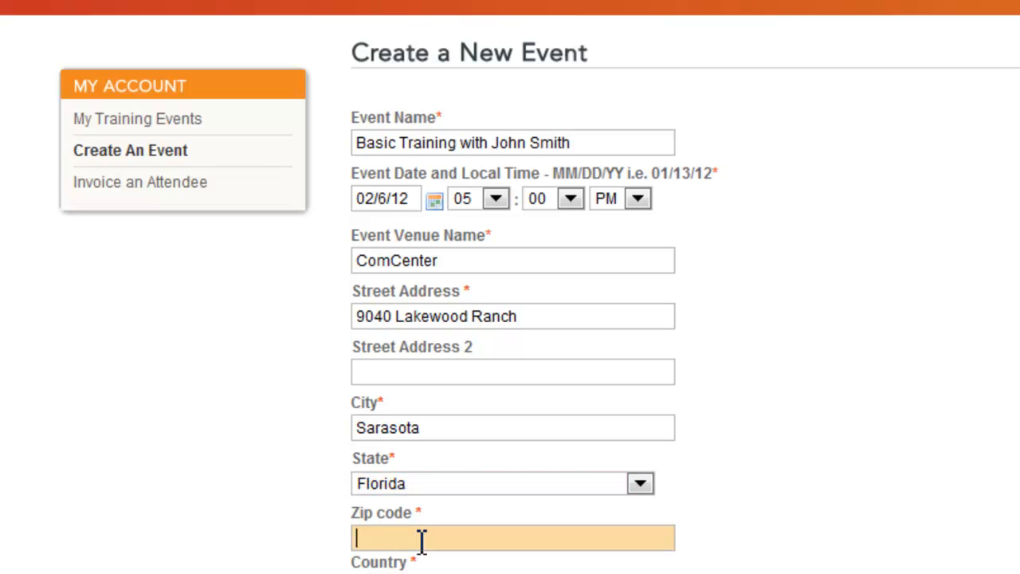
# Enter zip code 34202 and capacity 100, leaving the event published to Event Listings.
pyautogui.write('34202')
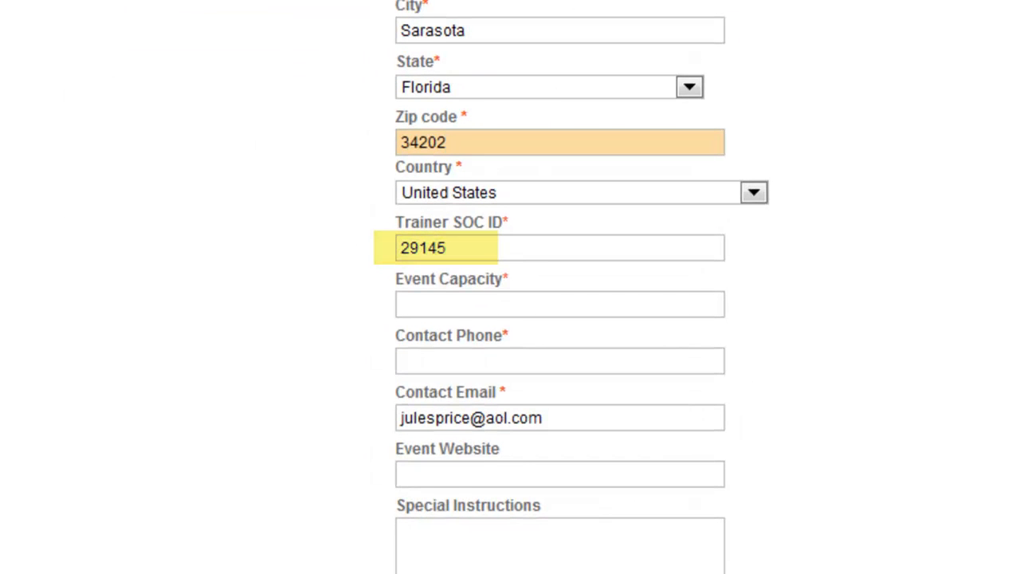
pyautogui.click(615, 311)
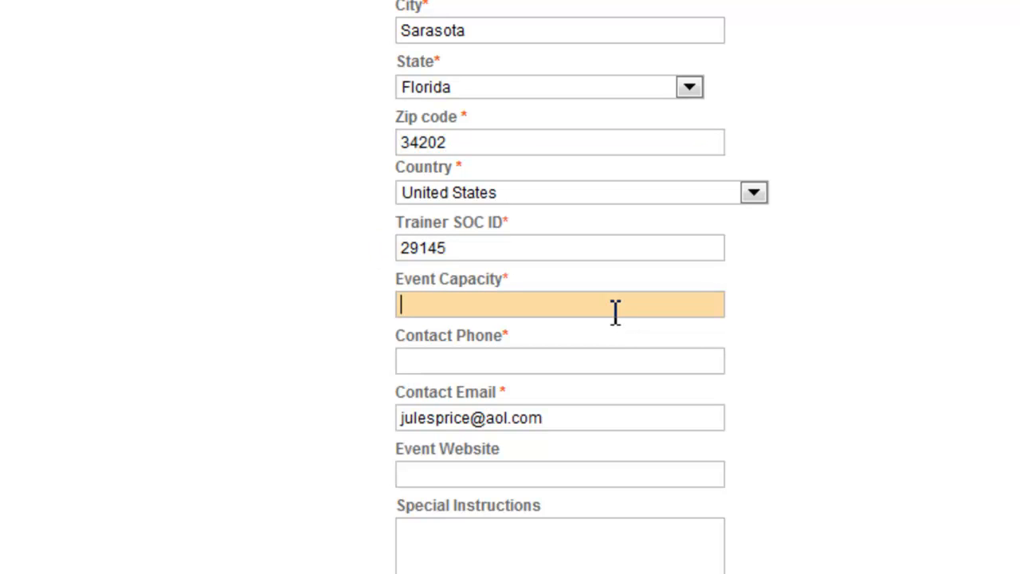
pyautogui.write('2')
pyautogui.press('BackSpace')
pyautogui.write('100')
pyautogui.scroll(-3, 929, 432)
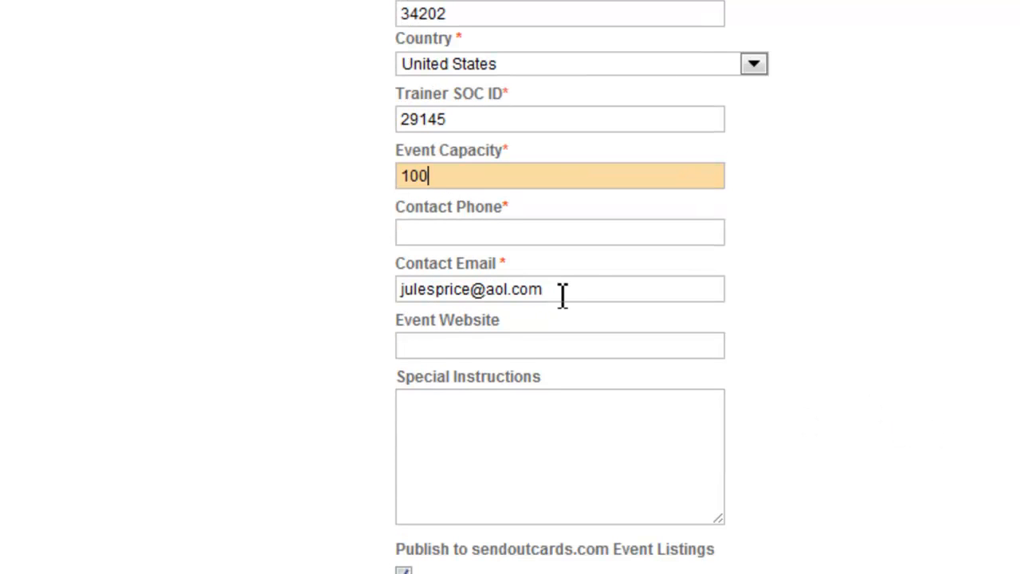
pyautogui.click(497, 353)
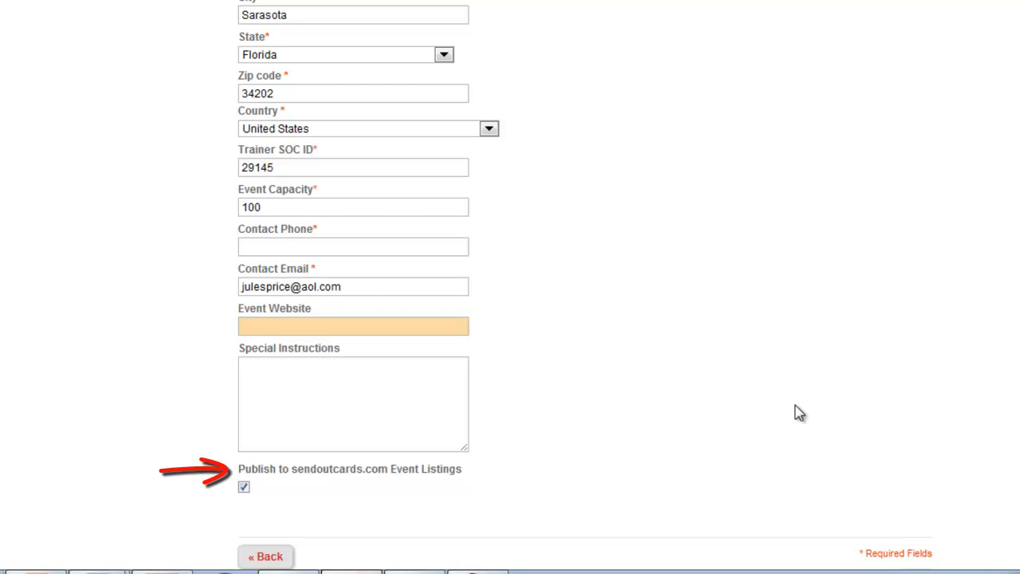
# Leave the new event form and return to the My Training Events list.
pyautogui.scroll(-1, 797, 404)
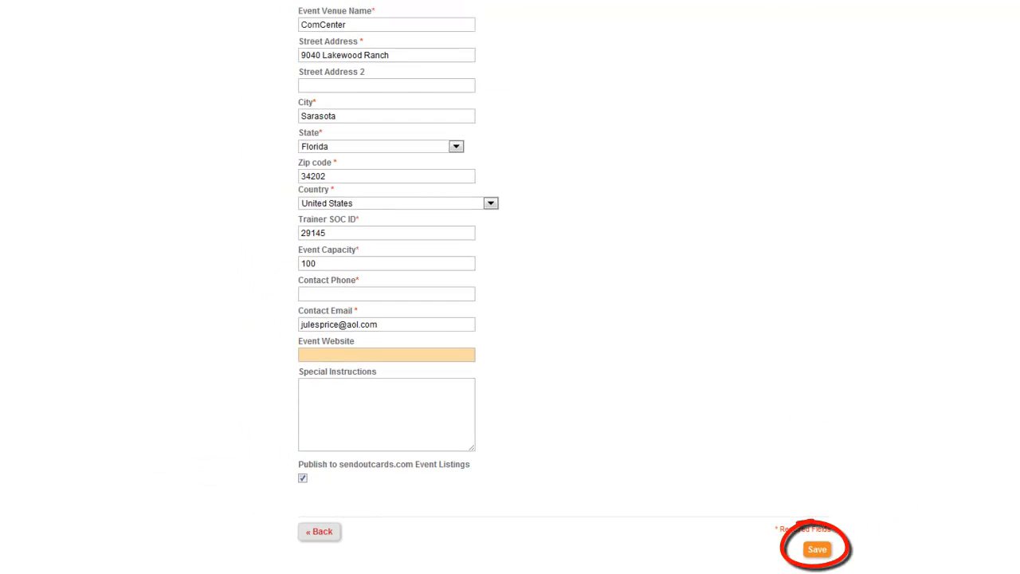
pyautogui.scroll(2, 510, 287)
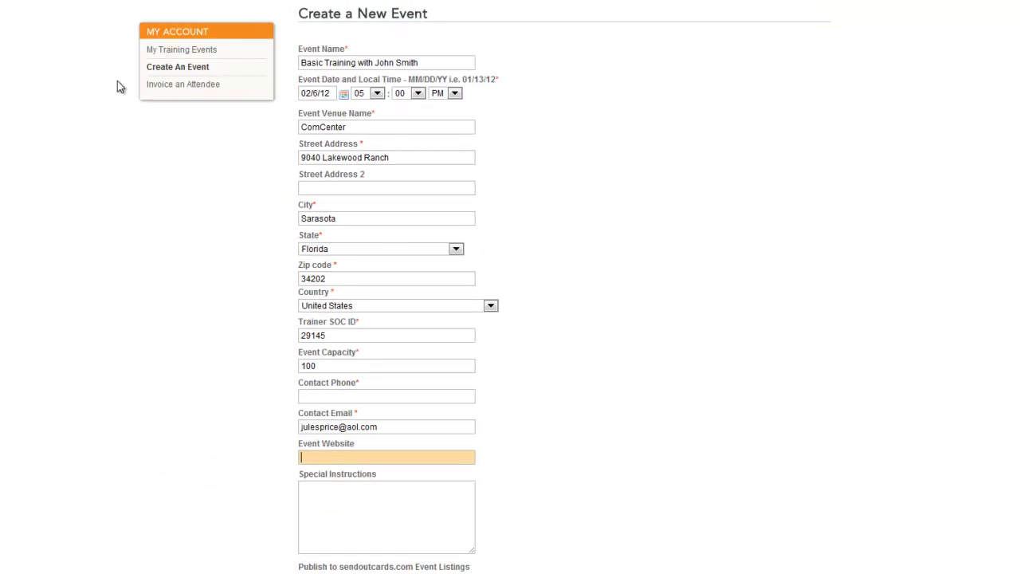
pyautogui.click(180, 56)
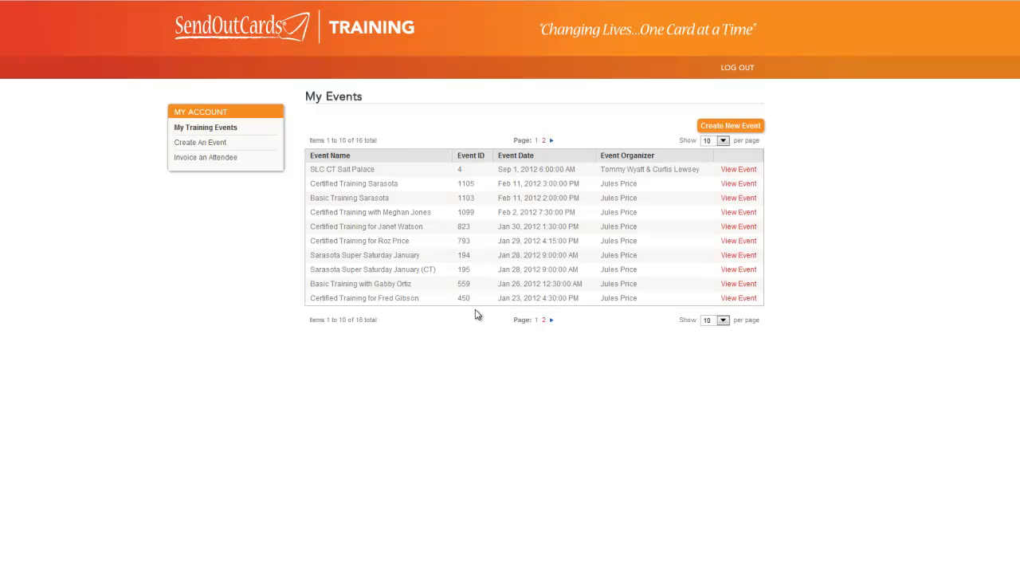
# Show 20 events per page and open event 20, Certified Training Sarasota.
pyautogui.click(722, 321)
pyautogui.click(715, 338)
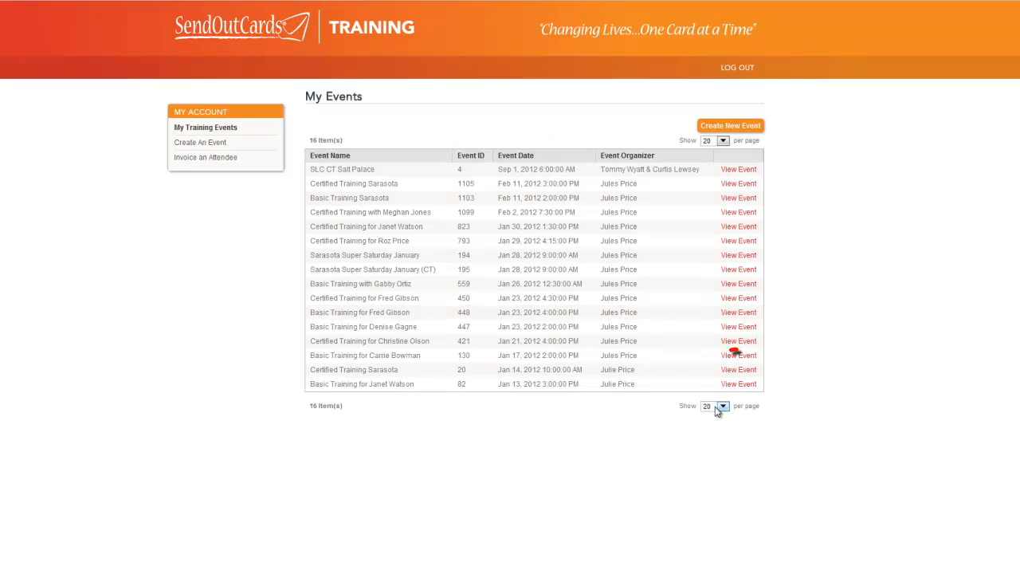
pyautogui.click(736, 371)
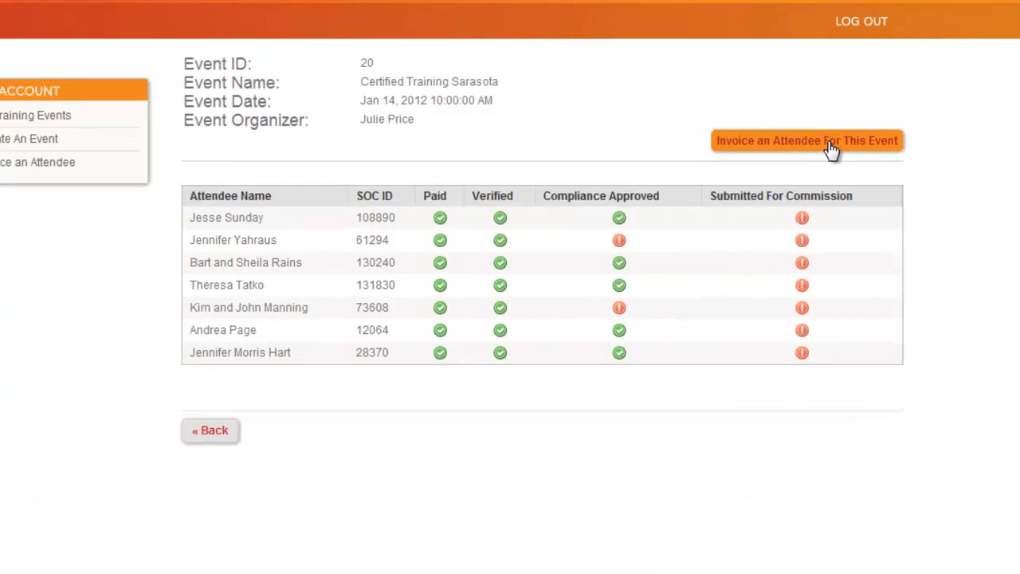
# Look up an attendee by SOC ID to invoice for event 20, clearing the completion certification.
pyautogui.click(829, 147)
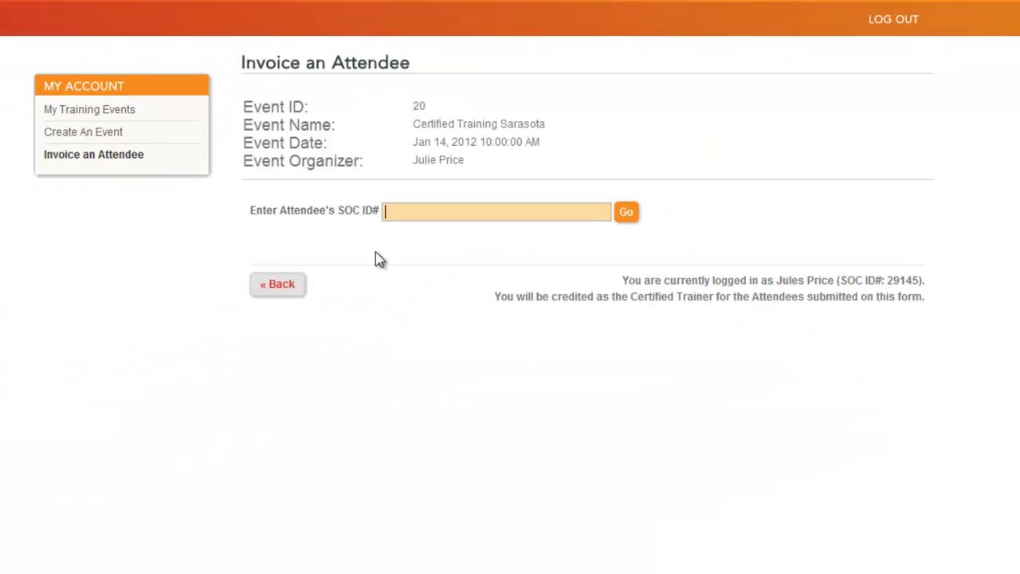
pyautogui.write('29145')
pyautogui.click(627, 213)
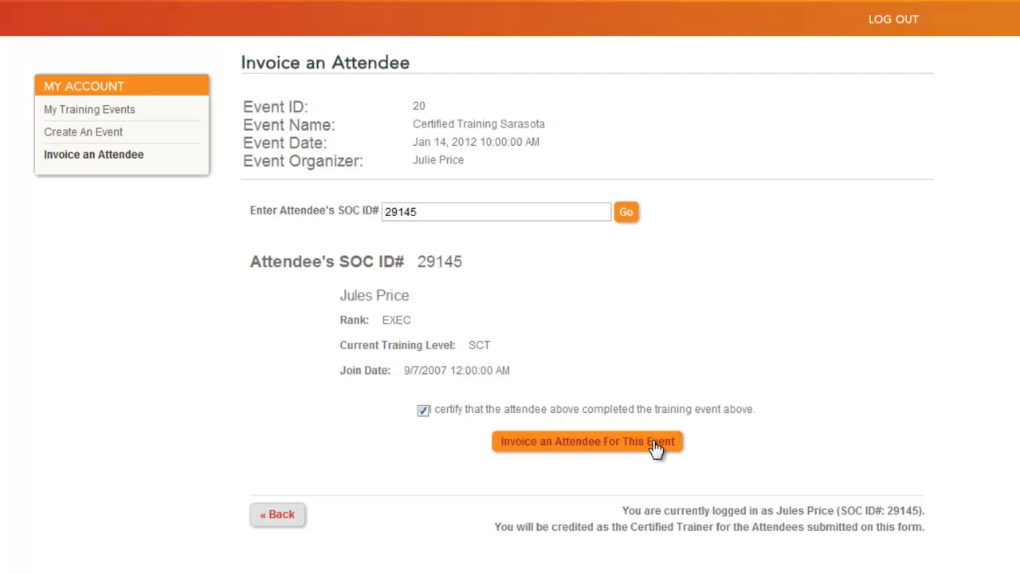
pyautogui.click(423, 410)
pyautogui.click(90, 136)
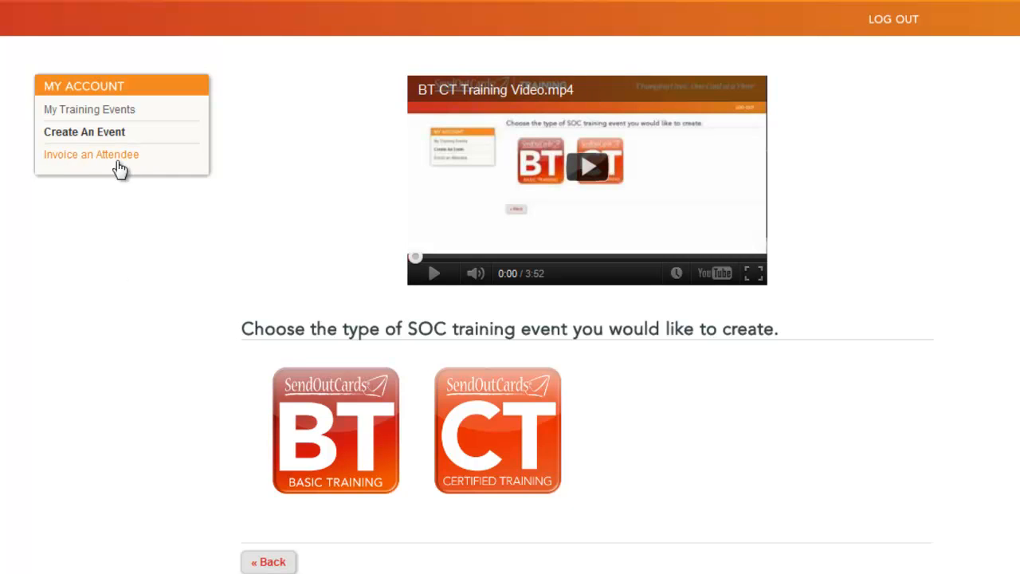
pyautogui.click(60, 161)
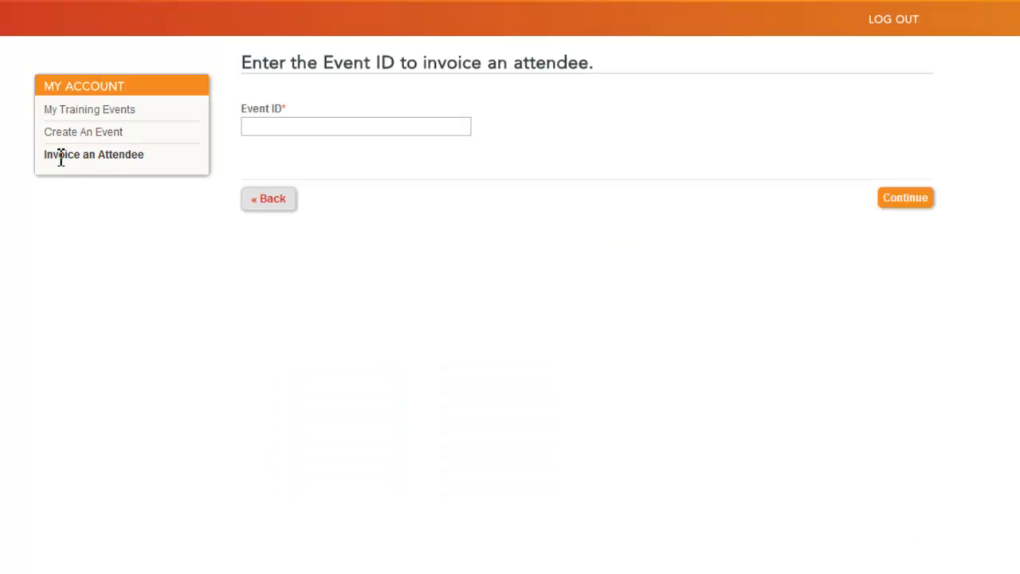
# For Event ID 20, find the attendee by SOC ID and certify their training completion.
pyautogui.click(297, 127)
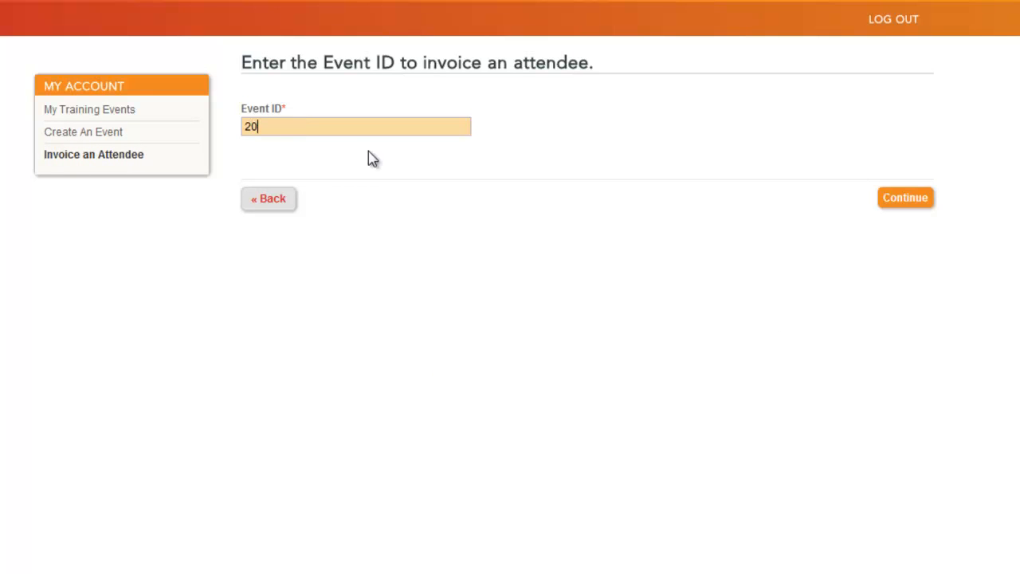
pyautogui.click(927, 204)
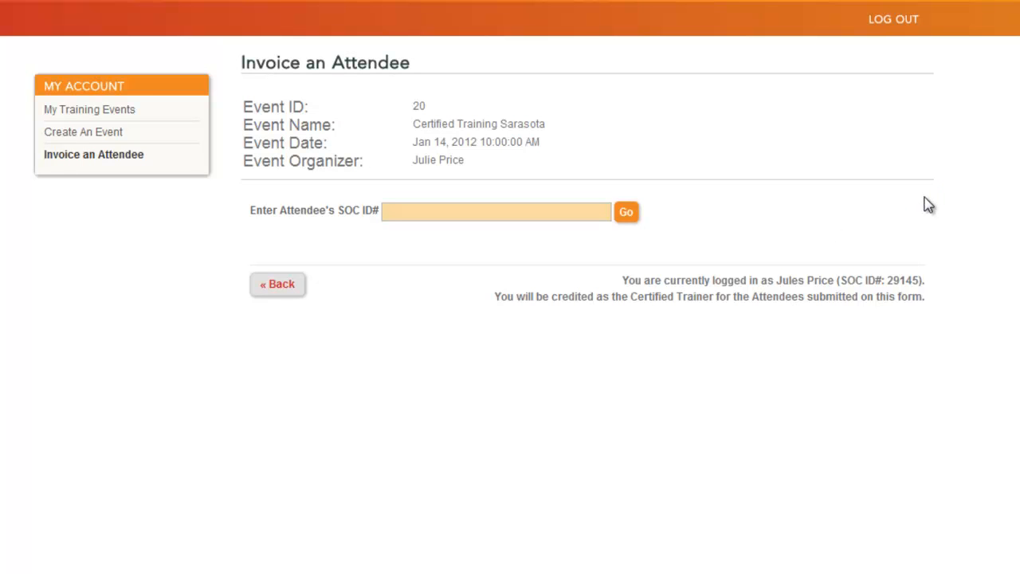
pyautogui.write('29145')
pyautogui.click(627, 213)
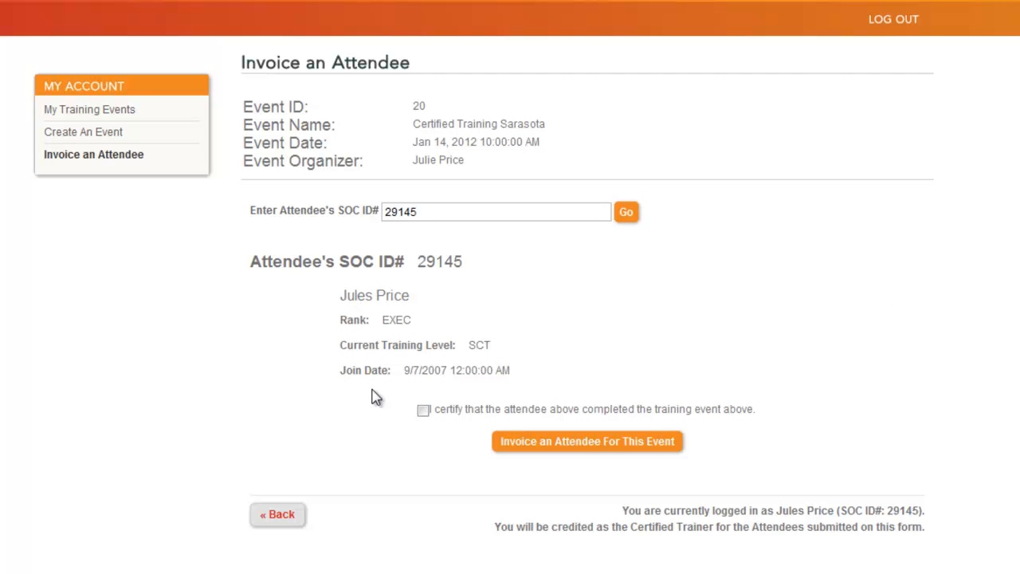
pyautogui.click(424, 410)
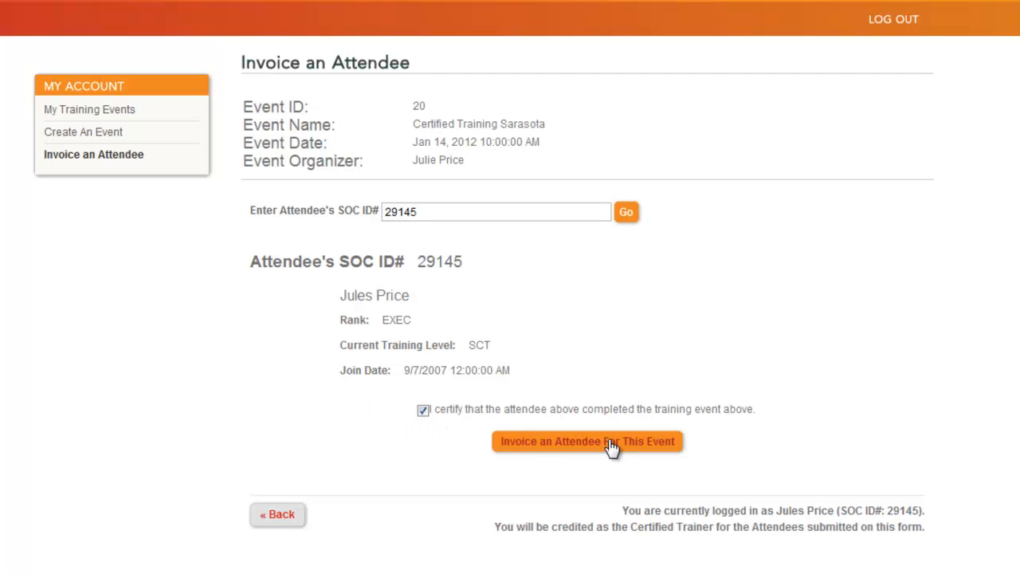
pyautogui.click(72, 135)
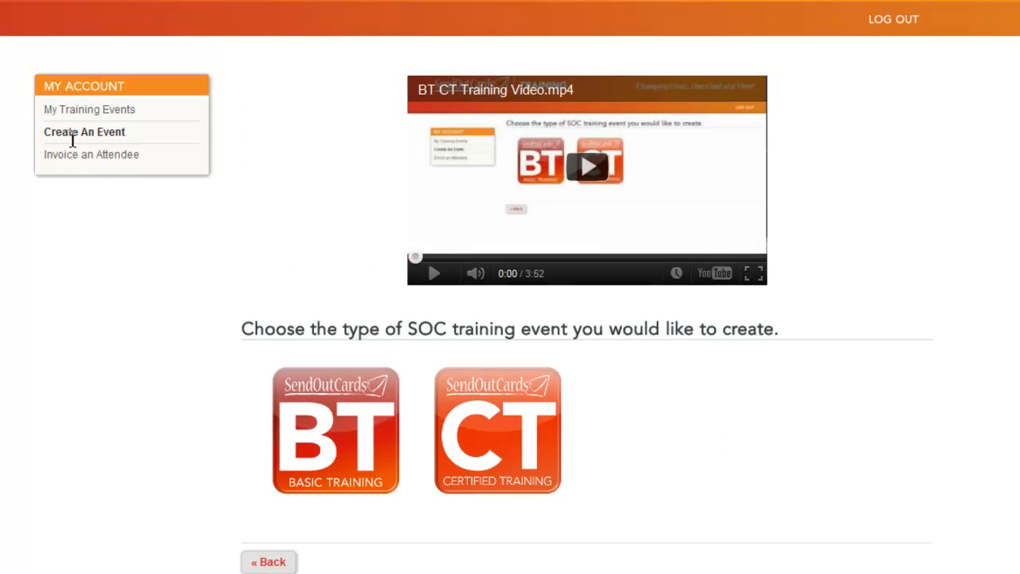